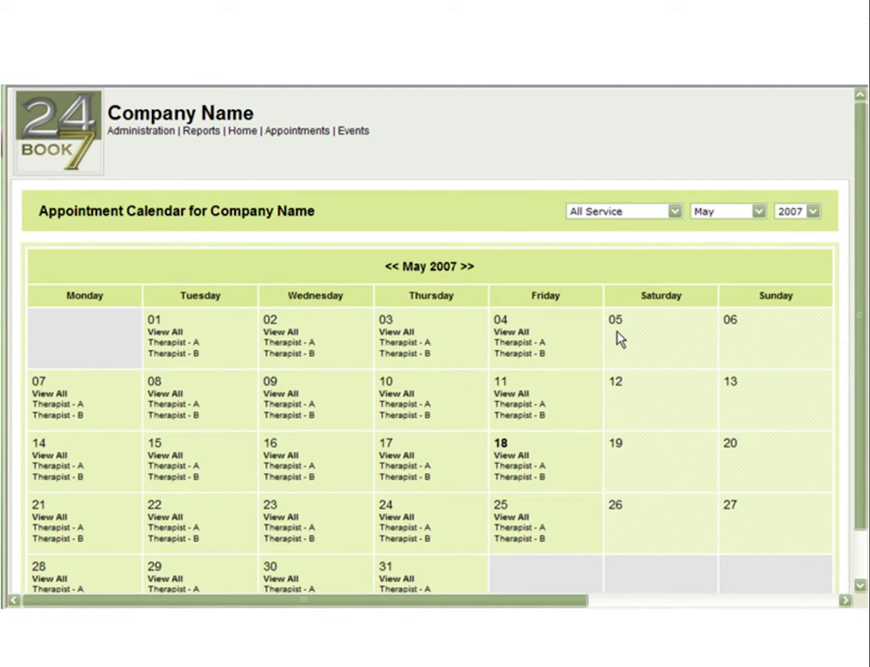
# Go to Administration > Gift Certificate > Gift Certificate Admin.
pyautogui.moveTo(165, 139)
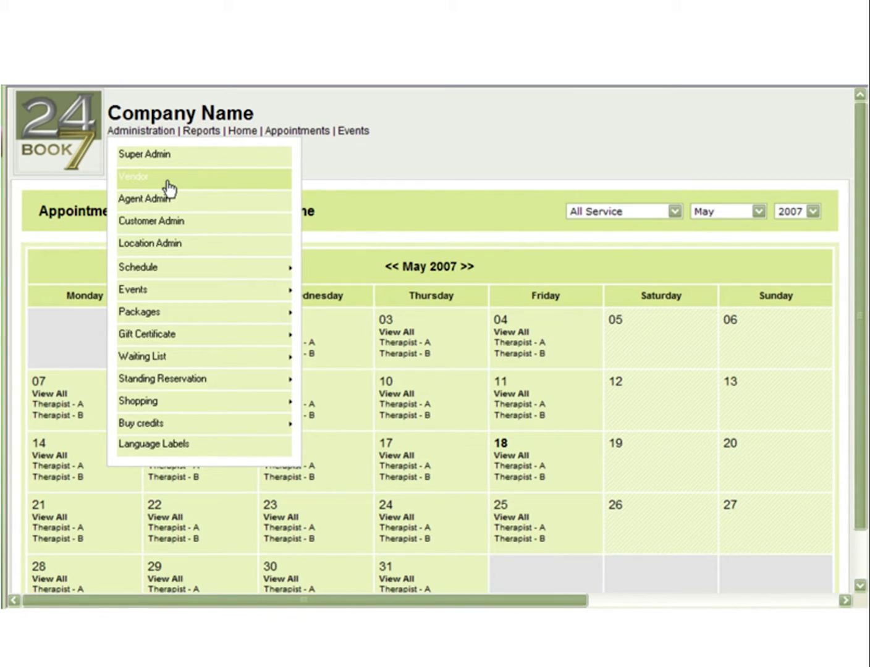
pyautogui.moveTo(192, 338)
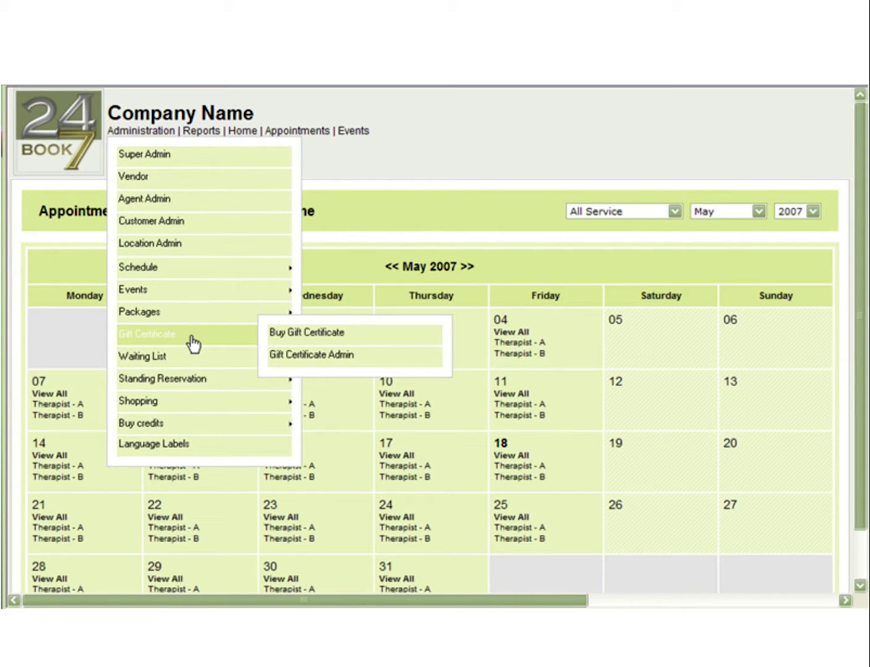
pyautogui.click(295, 362)
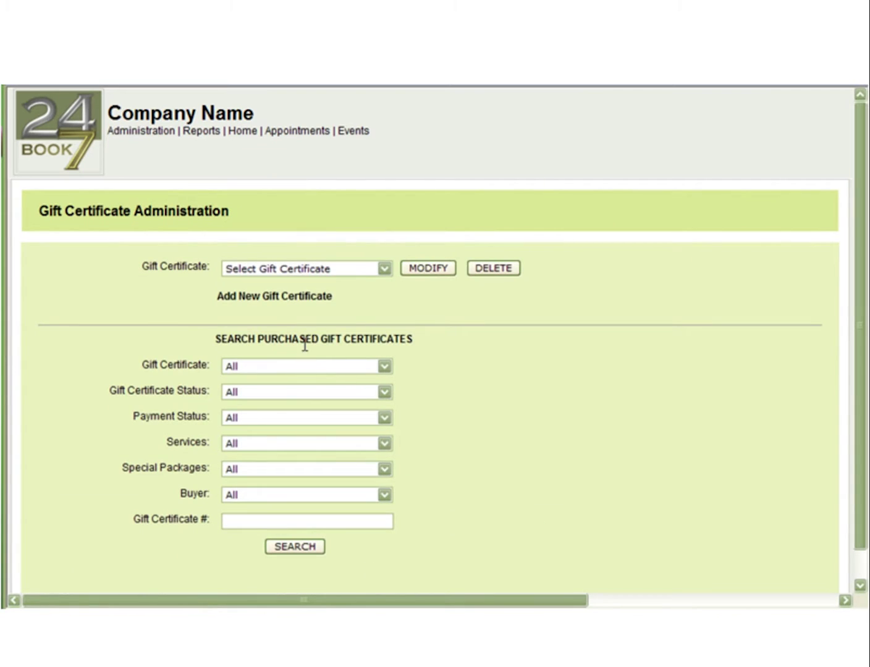
# Select the 30 min Massage certificate from the Gift Certificate dropdown.
pyautogui.click(384, 269)
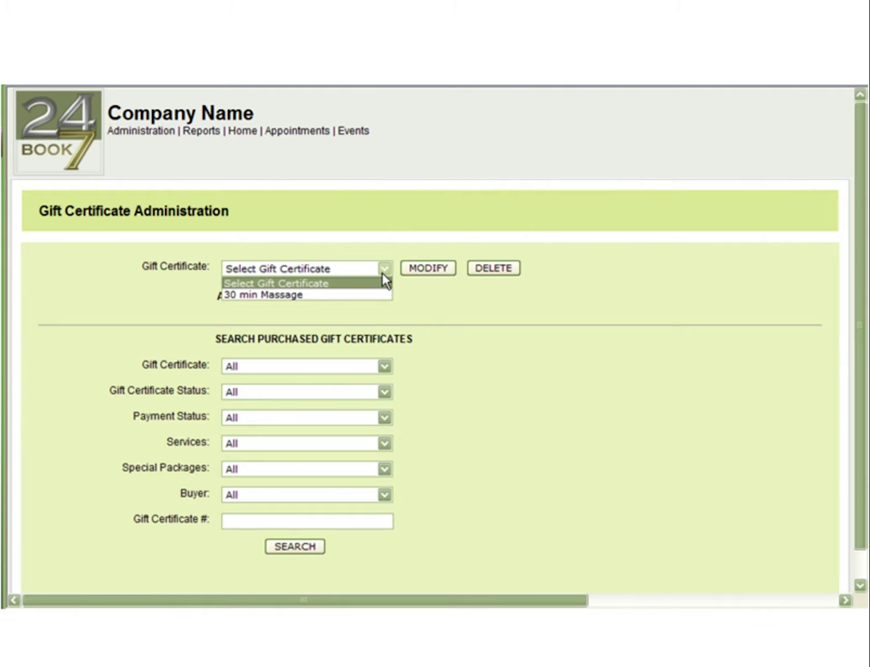
pyautogui.click(382, 274)
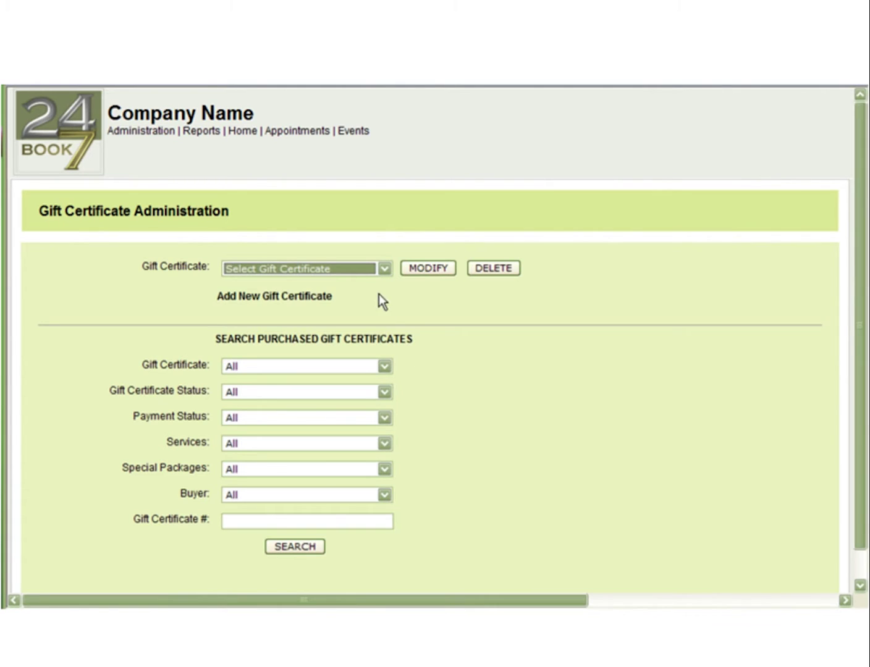
pyautogui.click(366, 273)
pyautogui.click(356, 294)
# Open the 30 min Massage certificate for modifying and review its 30 minute Massage service at 45.00 $.
pyautogui.click(435, 267)
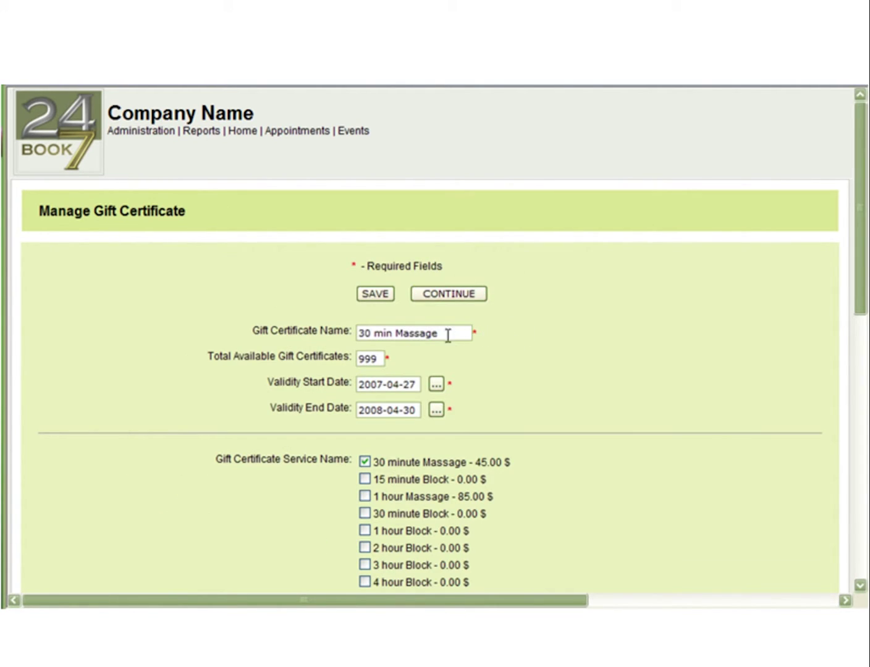
pyautogui.click(447, 334)
pyautogui.scroll(-3, 568, 436)
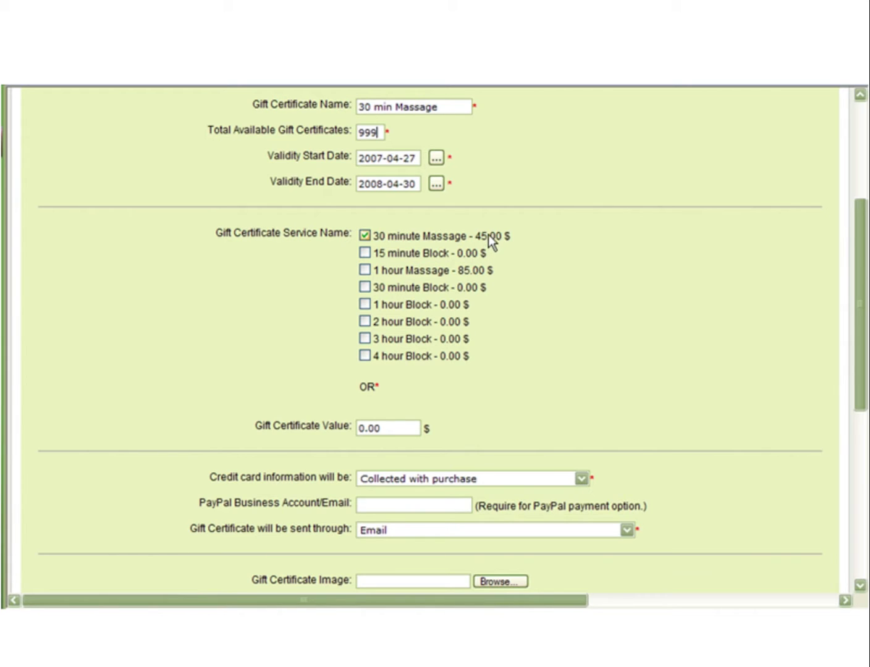
pyautogui.scroll(-2, 598, 348)
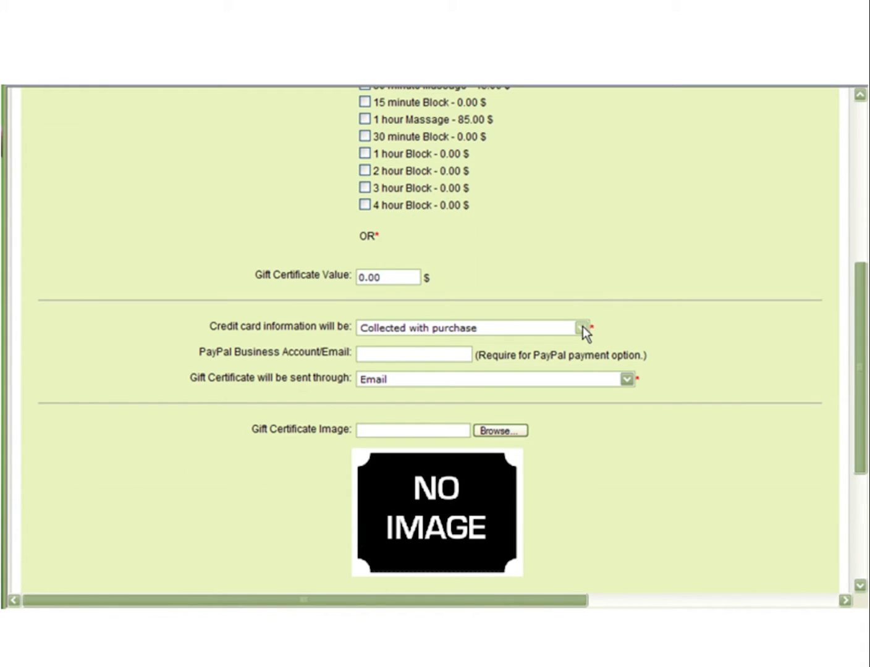
pyautogui.click(583, 327)
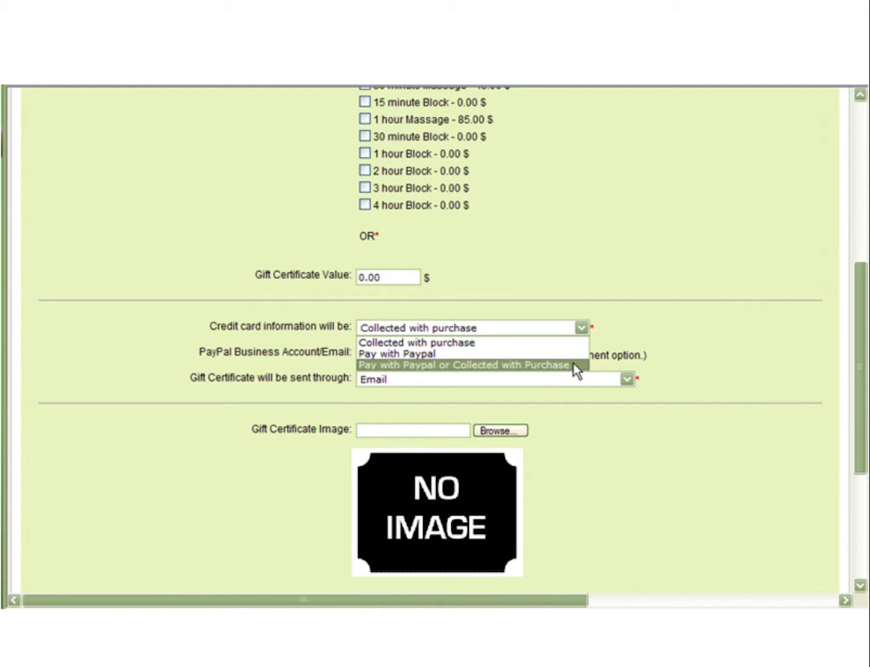
pyautogui.click(612, 360)
pyautogui.click(445, 355)
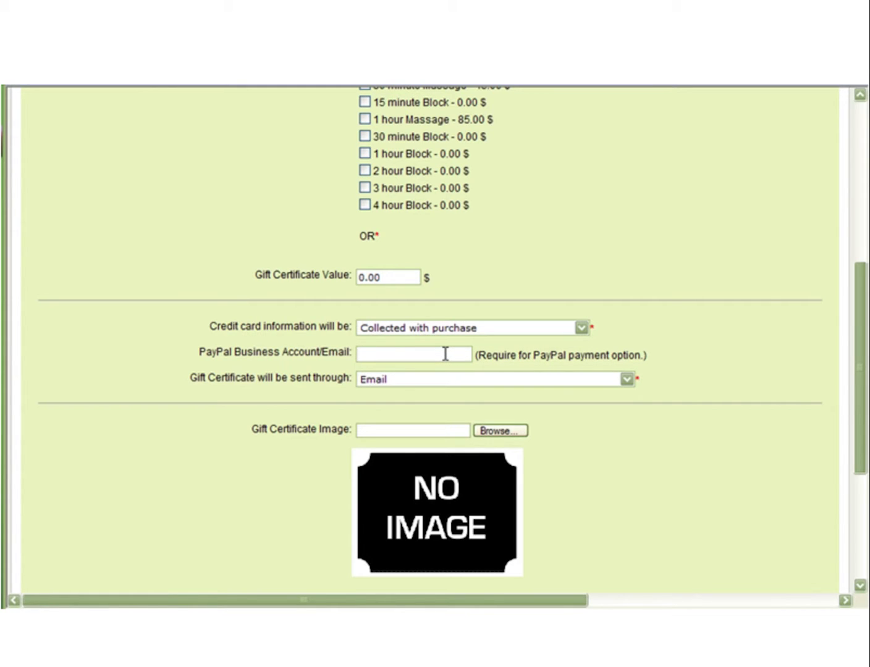
pyautogui.click(627, 380)
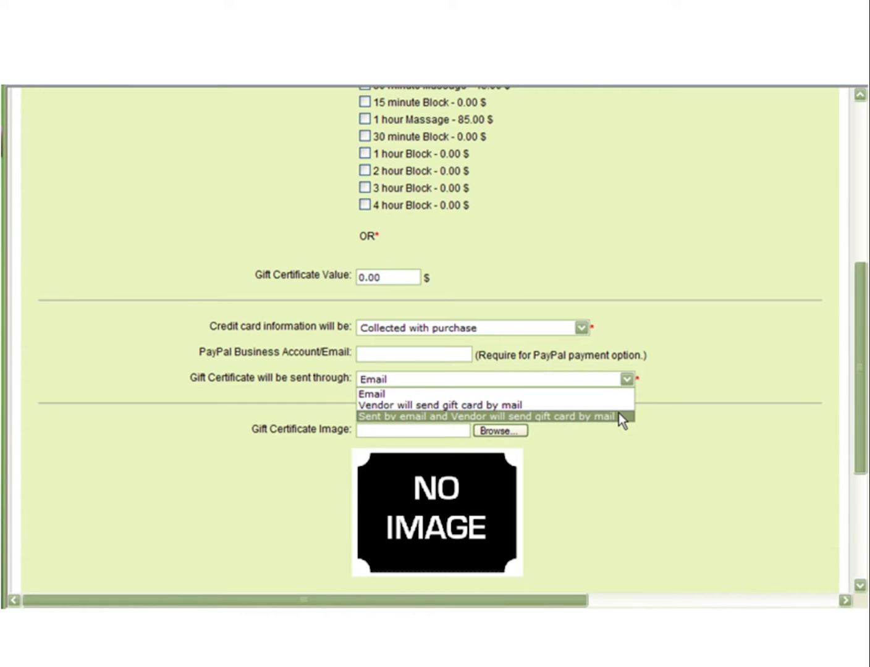
pyautogui.click(623, 436)
pyautogui.scroll(-3, 543, 346)
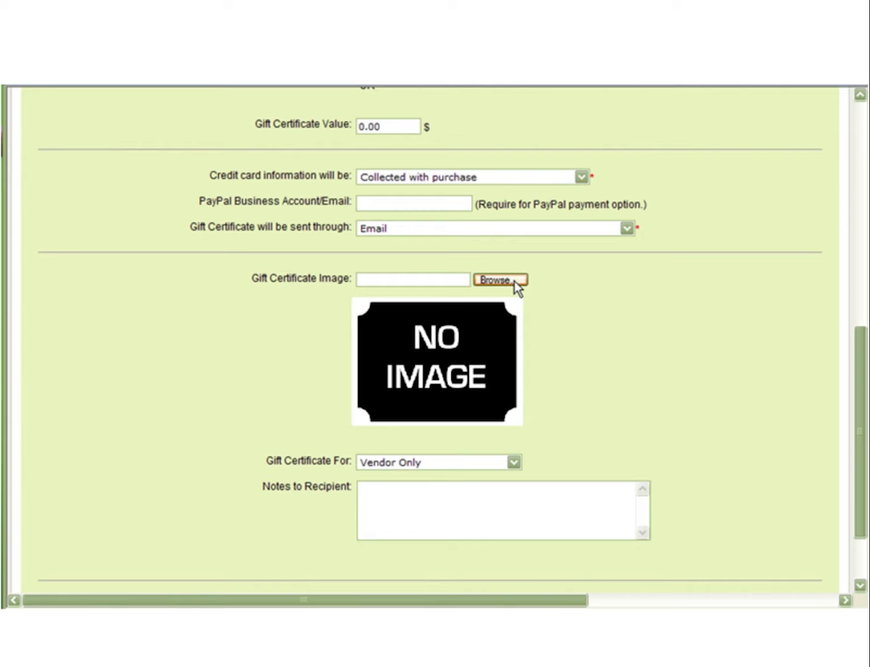
pyautogui.click(515, 464)
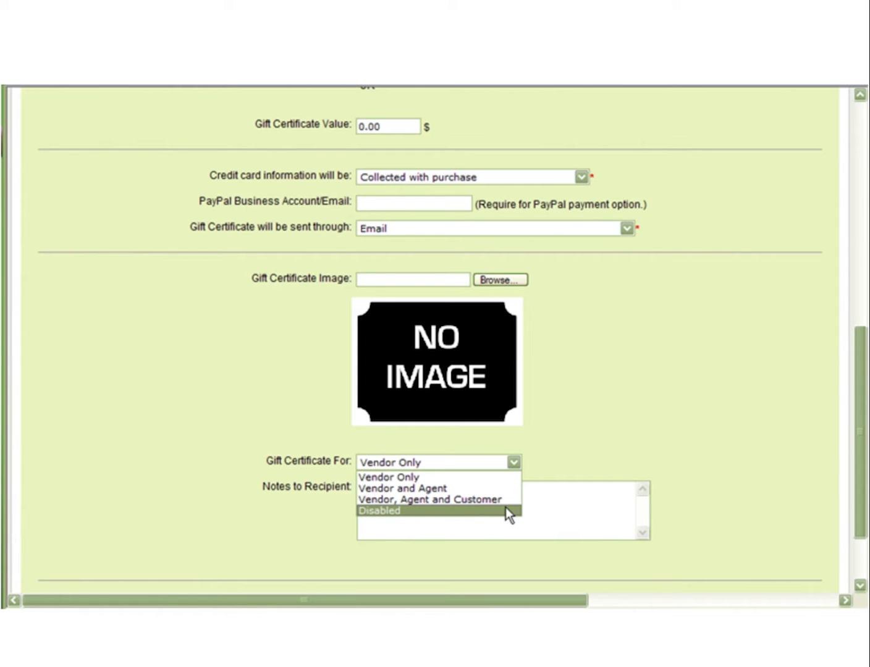
pyautogui.click(534, 489)
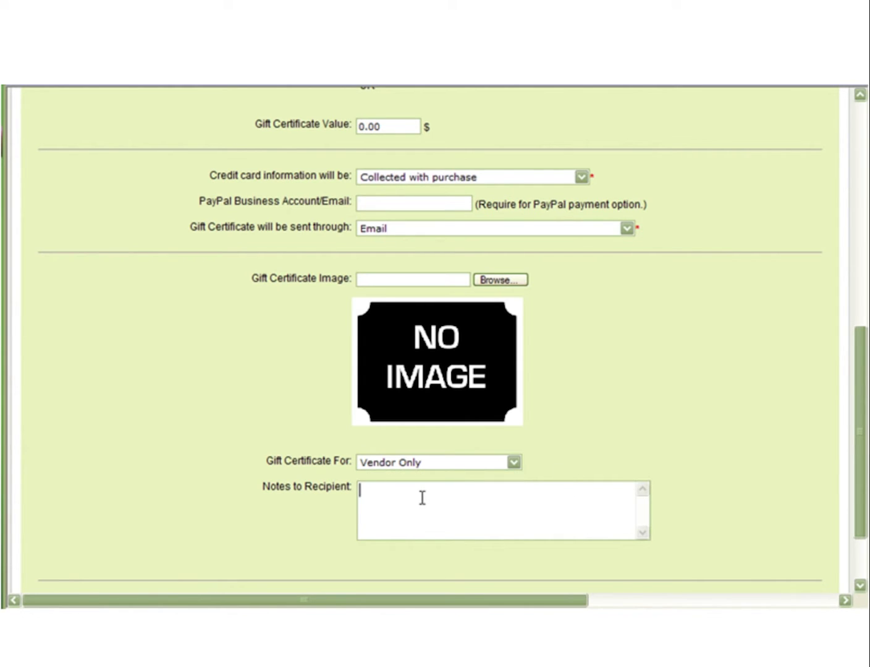
pyautogui.scroll(-3, 422, 498)
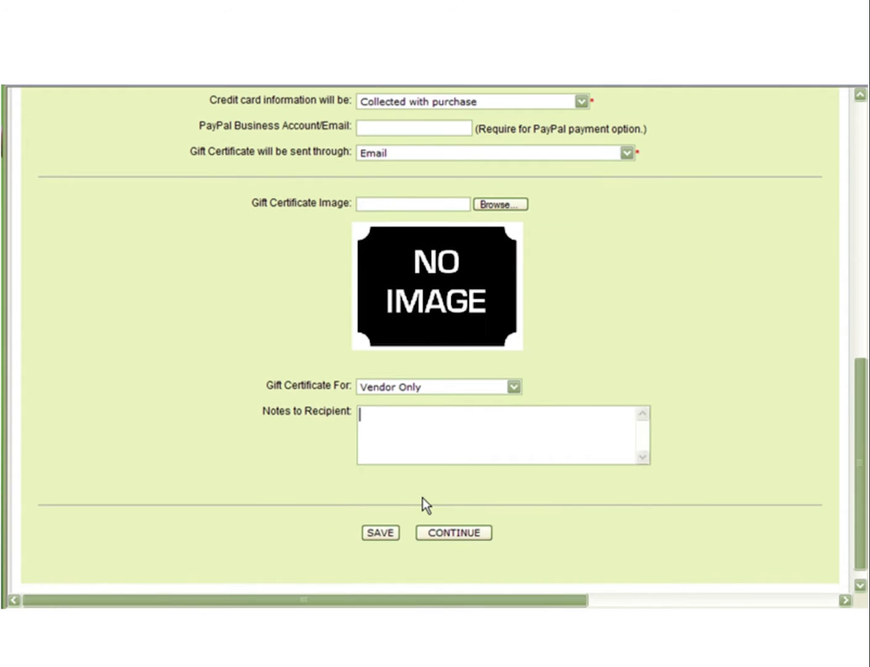
pyautogui.click(382, 534)
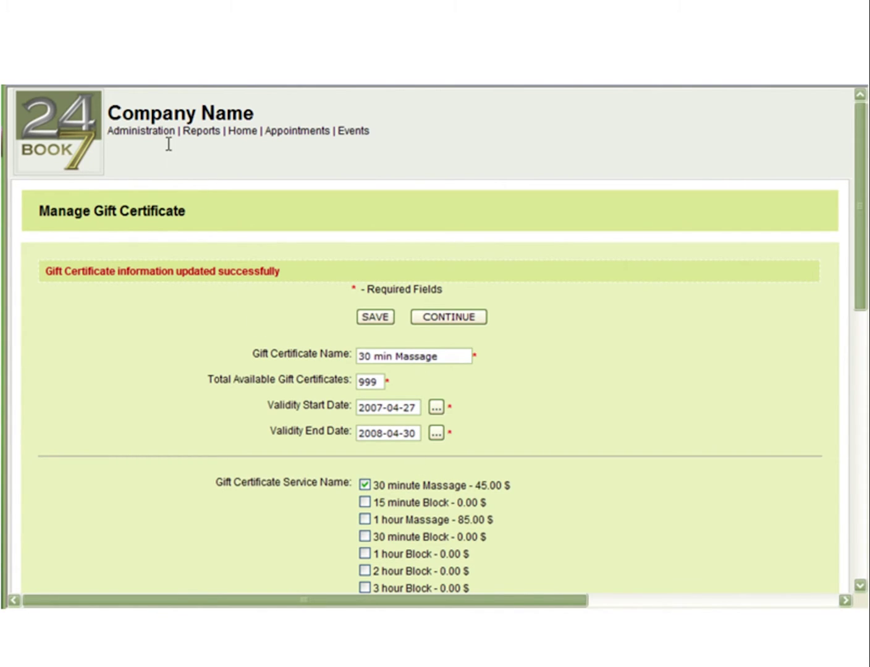
# Go to Administration > Gift Certificate > Buy Gift Certificate and list the certificates for sale.
pyautogui.moveTo(153, 138)
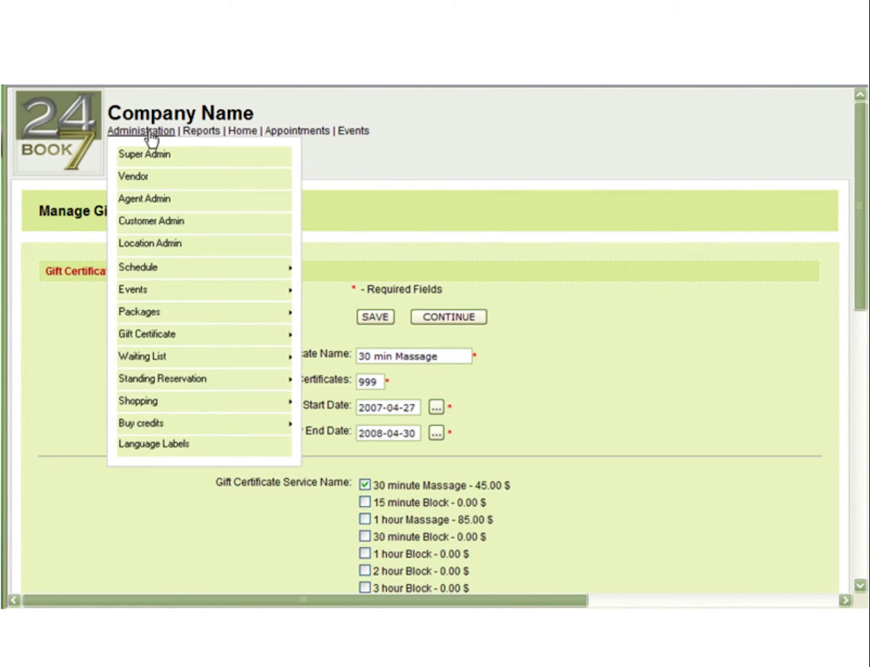
pyautogui.moveTo(172, 335)
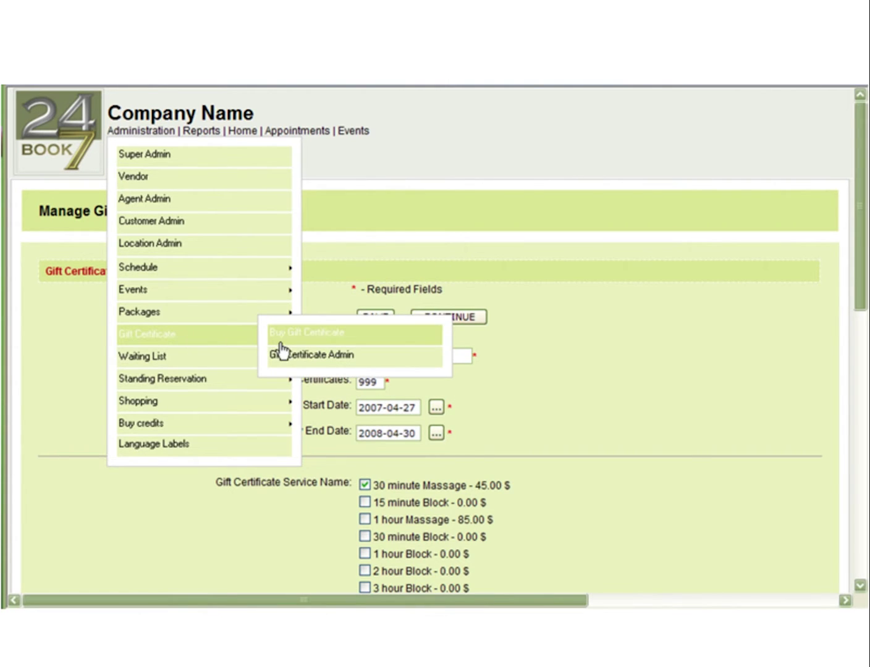
pyautogui.click(302, 334)
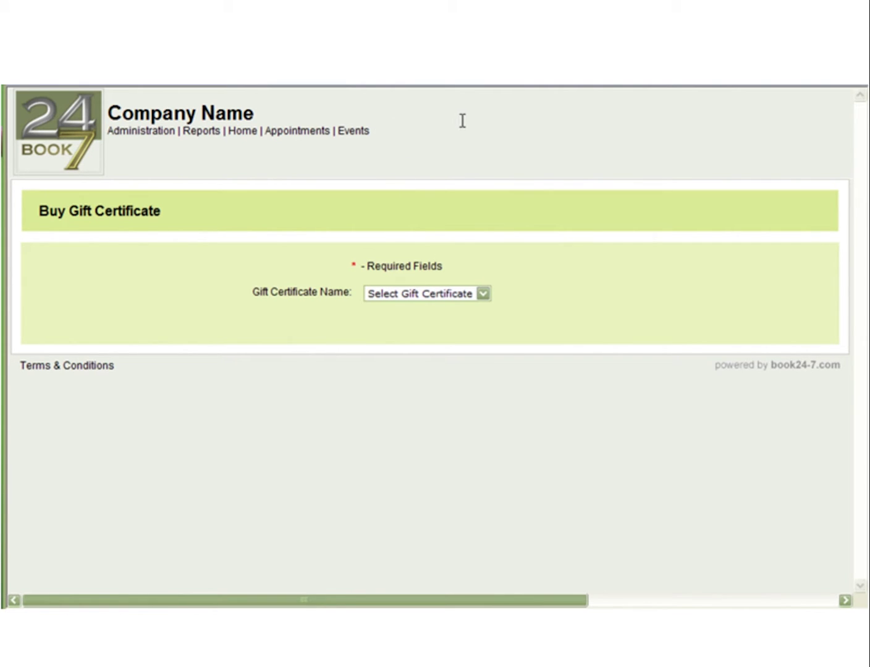
pyautogui.click(483, 295)
# Choose the 30 min Massage certificate and fill the buyer from the first previous customer.
pyautogui.click(459, 318)
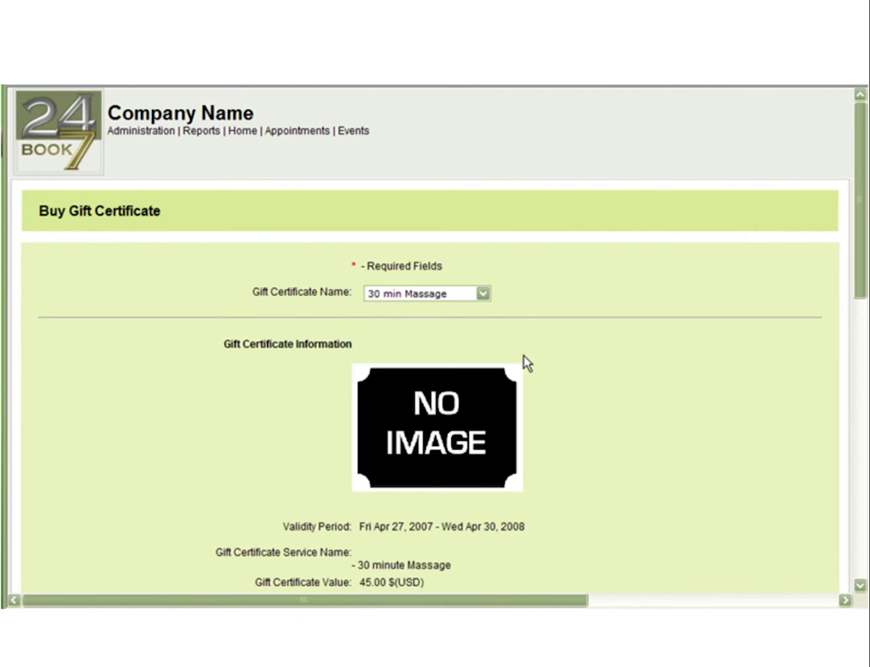
pyautogui.scroll(-5, 580, 400)
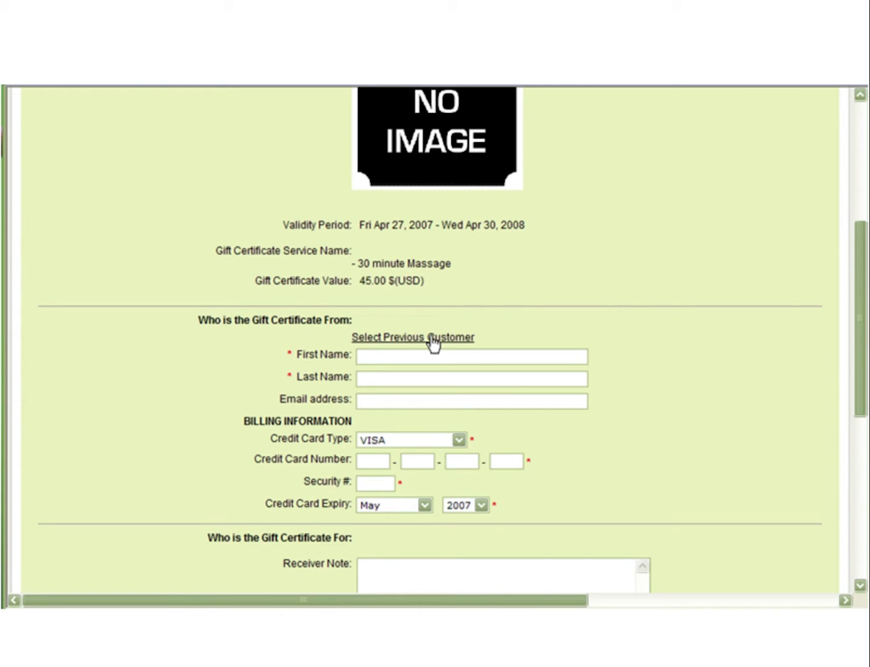
pyautogui.click(432, 339)
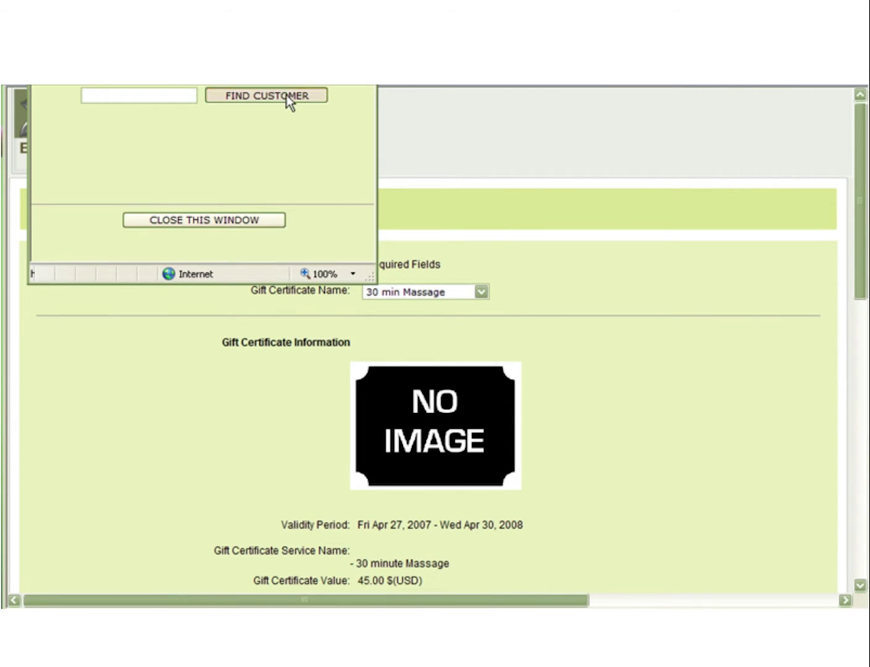
pyautogui.click(286, 96)
pyautogui.click(153, 123)
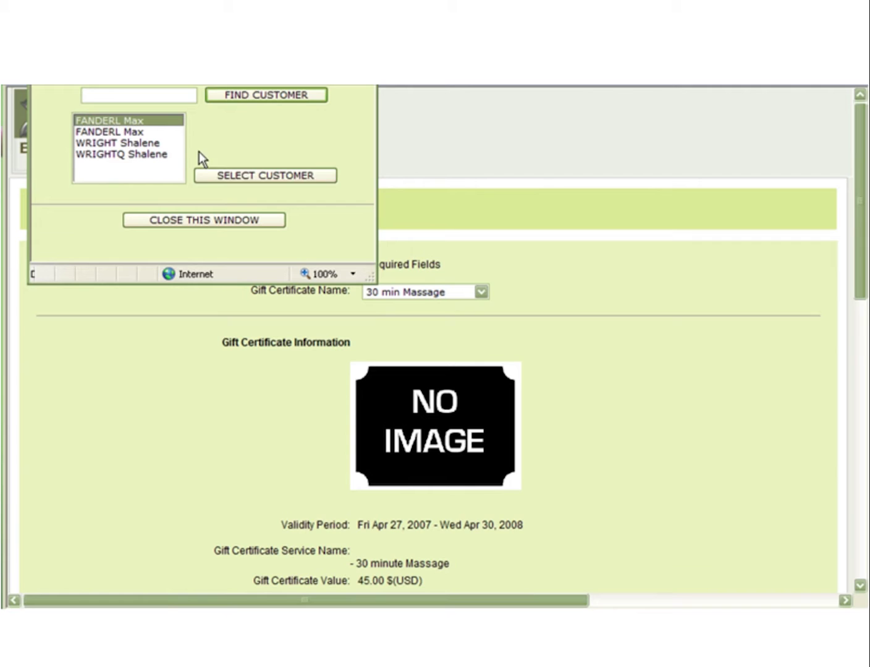
pyautogui.click(280, 180)
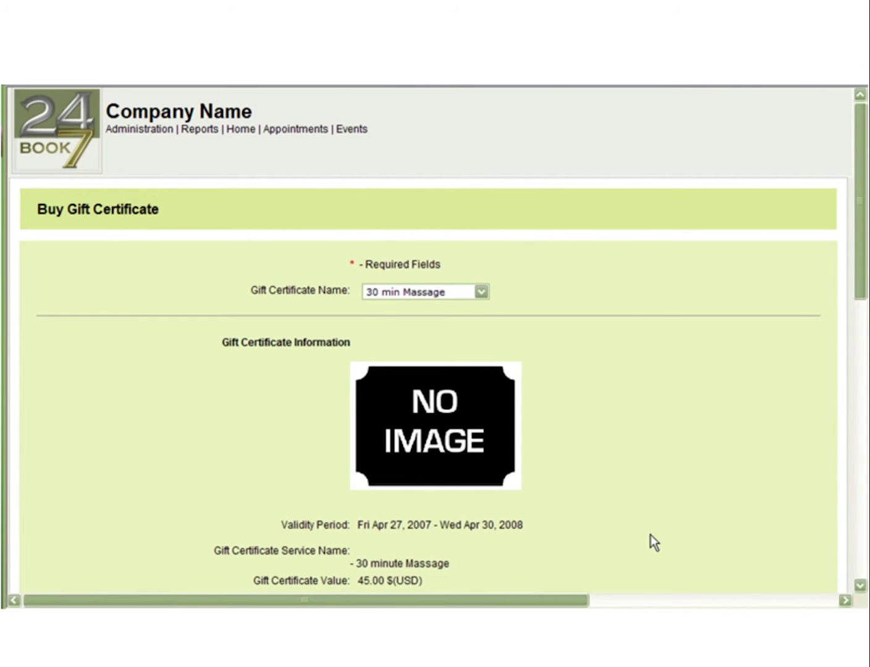
pyautogui.scroll(-6, 632, 500)
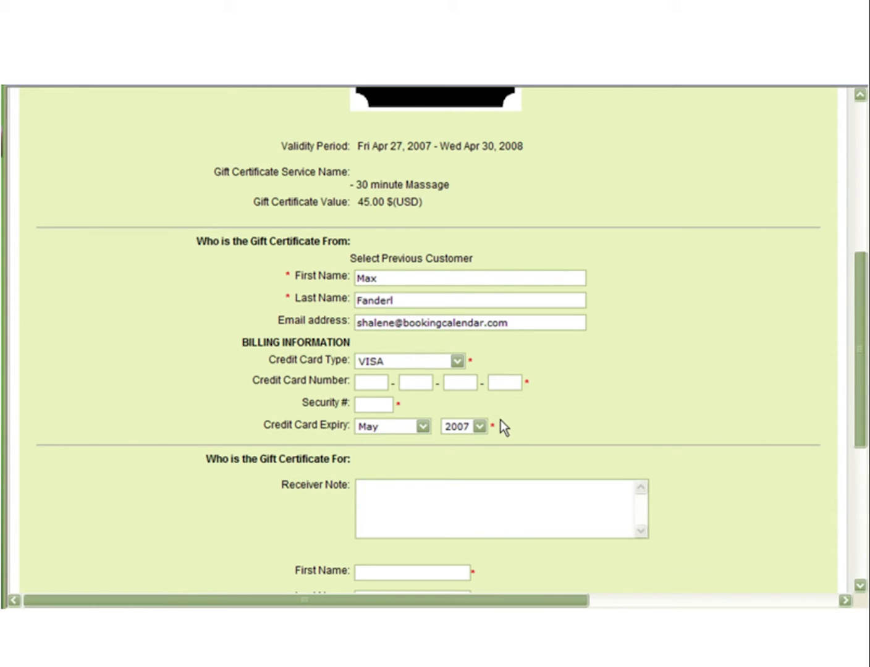
pyautogui.scroll(-1, 507, 429)
# Enter the receiver's first name, last name and e-mail address in the receiver fields.
pyautogui.scroll(-1, 503, 351)
pyautogui.click(466, 369)
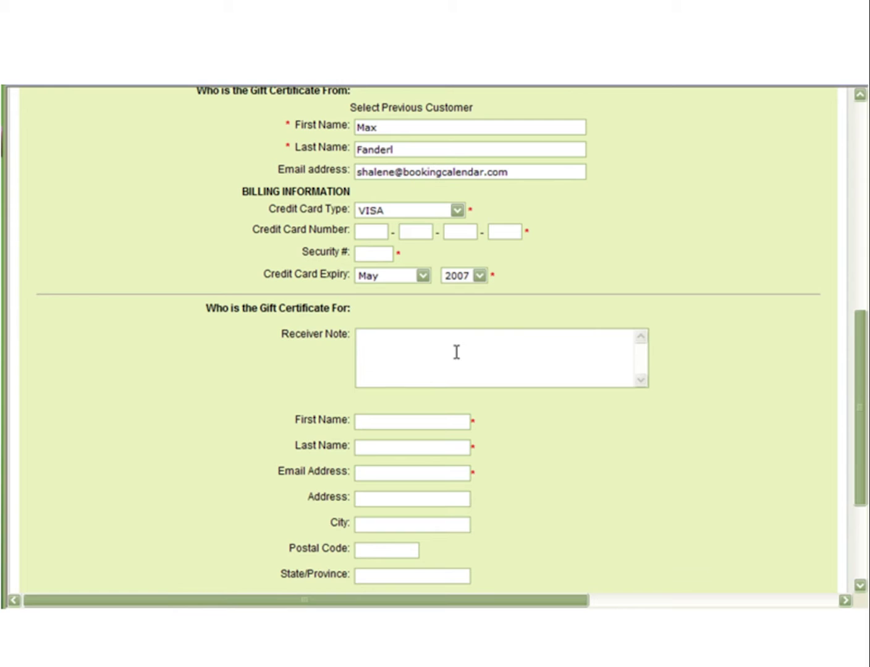
pyautogui.scroll(-1, 454, 352)
pyautogui.click(416, 348)
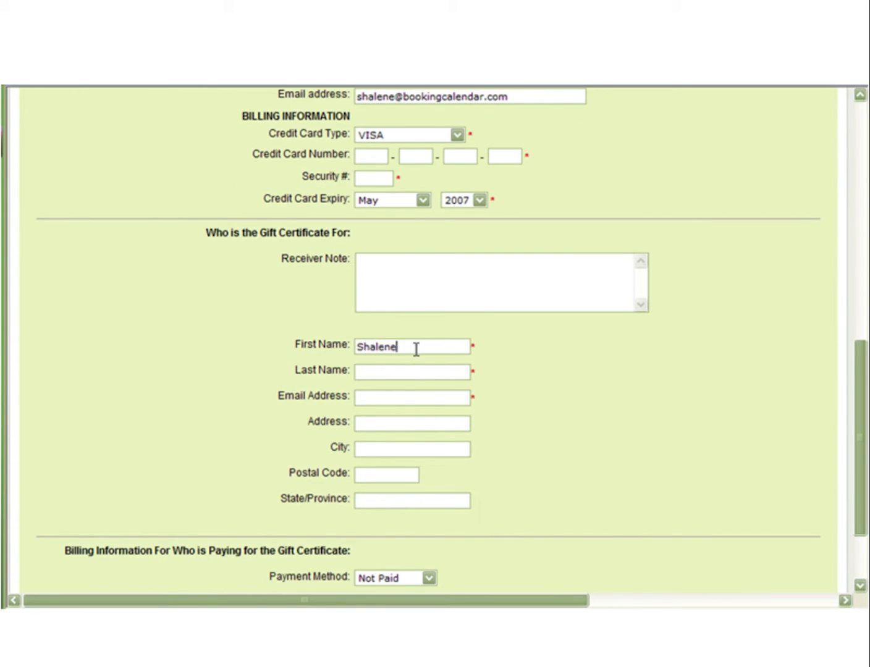
pyautogui.press('Tab')
pyautogui.press('Tab')
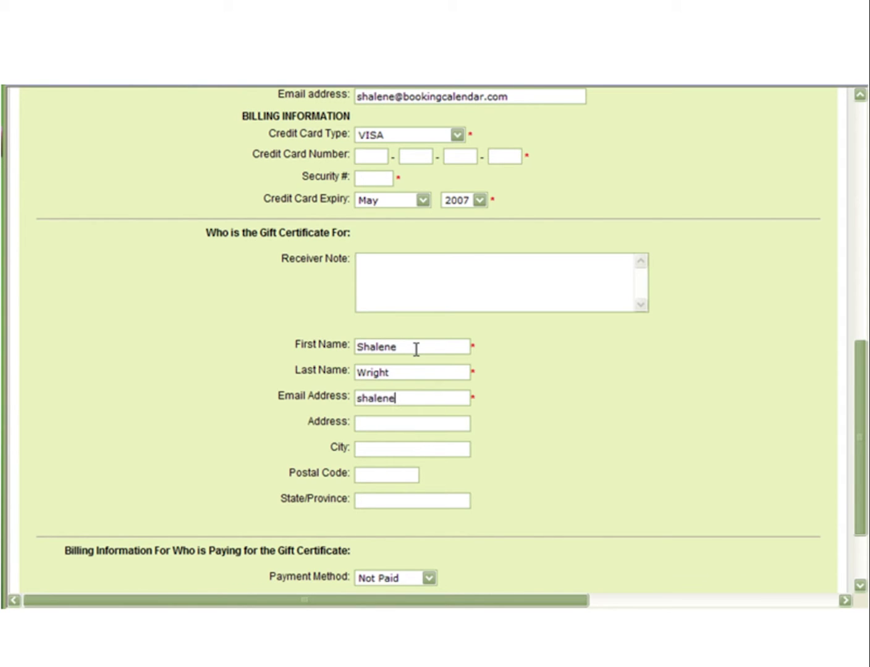
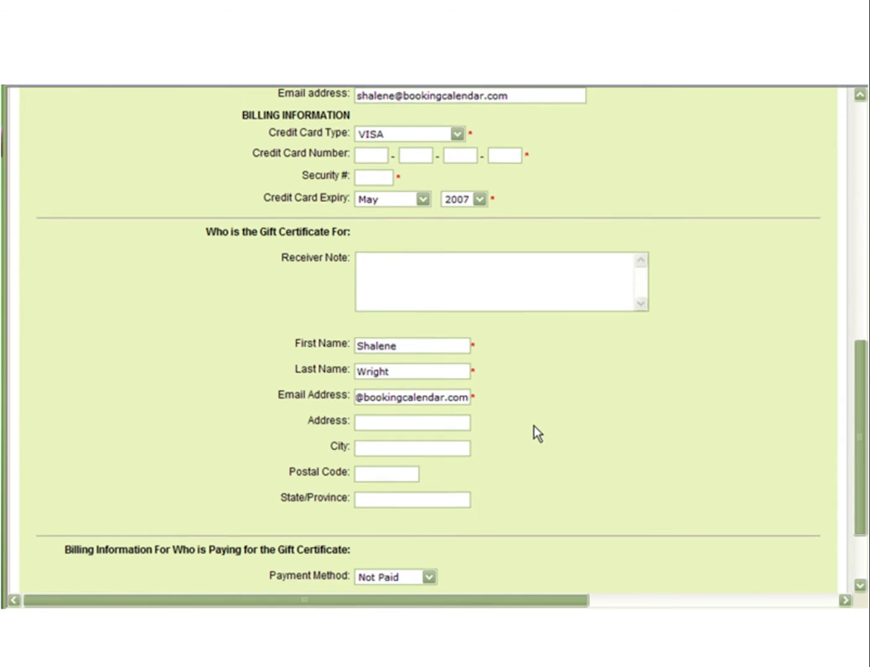
pyautogui.scroll(-3, 533, 430)
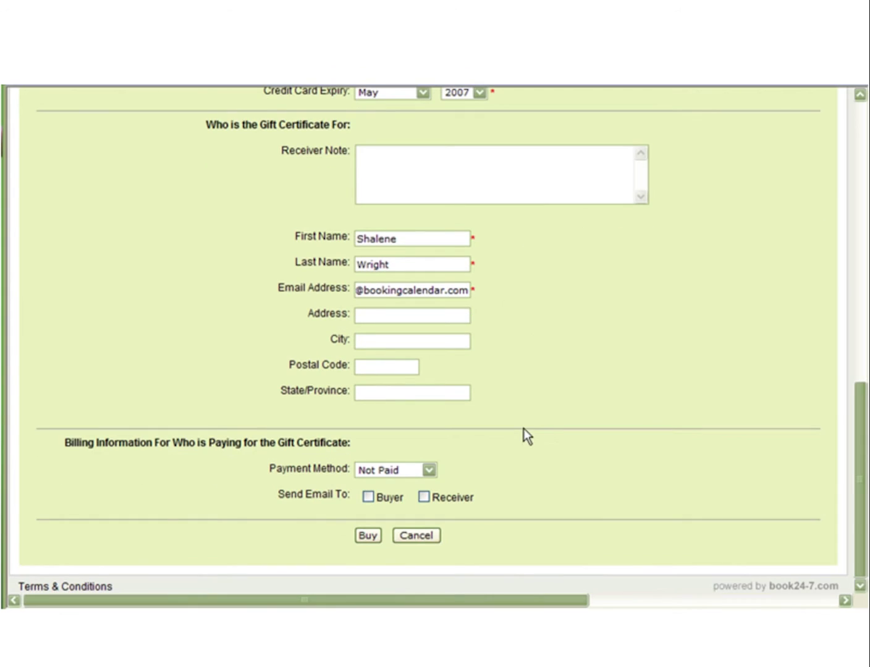
# Pay by Visa, have the certificate e-mailed to the receiver, buy it and dismiss the confirmation.
pyautogui.click(415, 470)
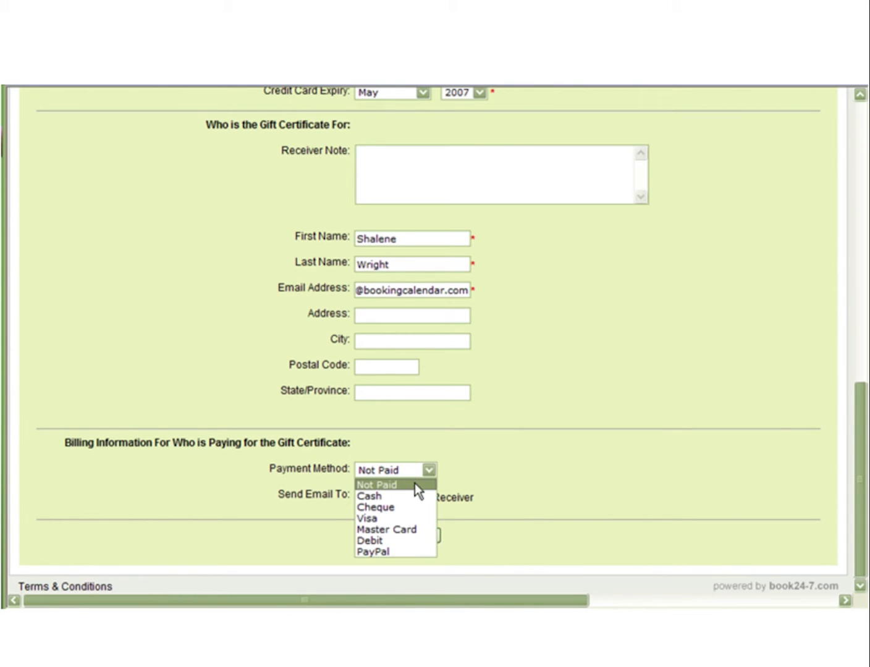
pyautogui.click(400, 516)
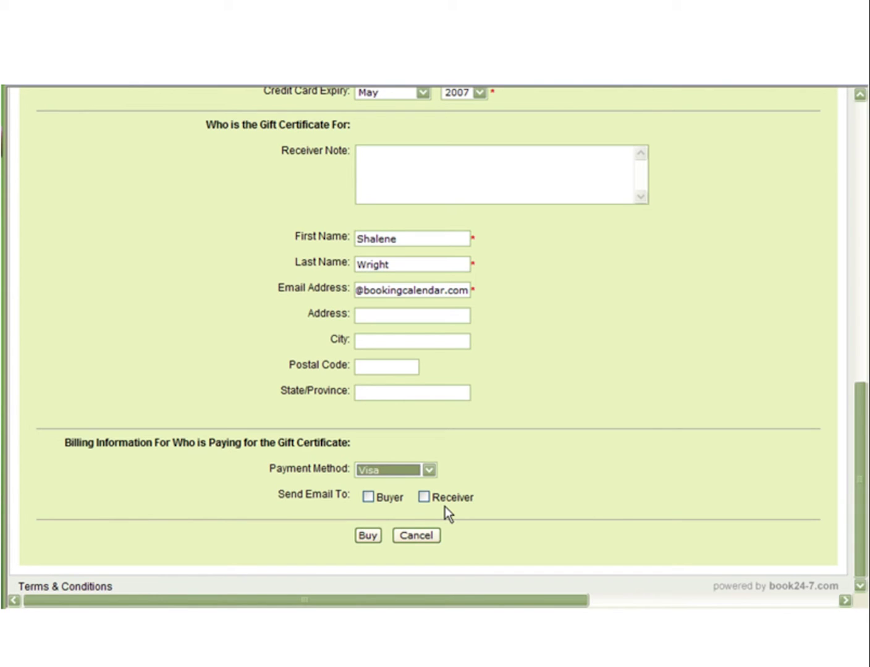
pyautogui.click(425, 498)
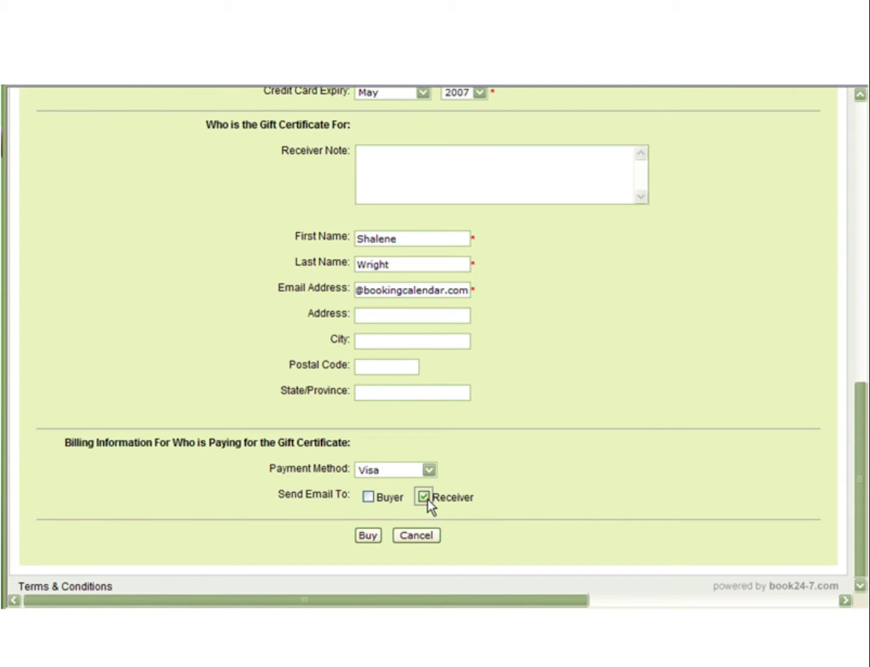
pyautogui.click(369, 535)
pyautogui.scroll(-3, 442, 545)
pyautogui.click(458, 529)
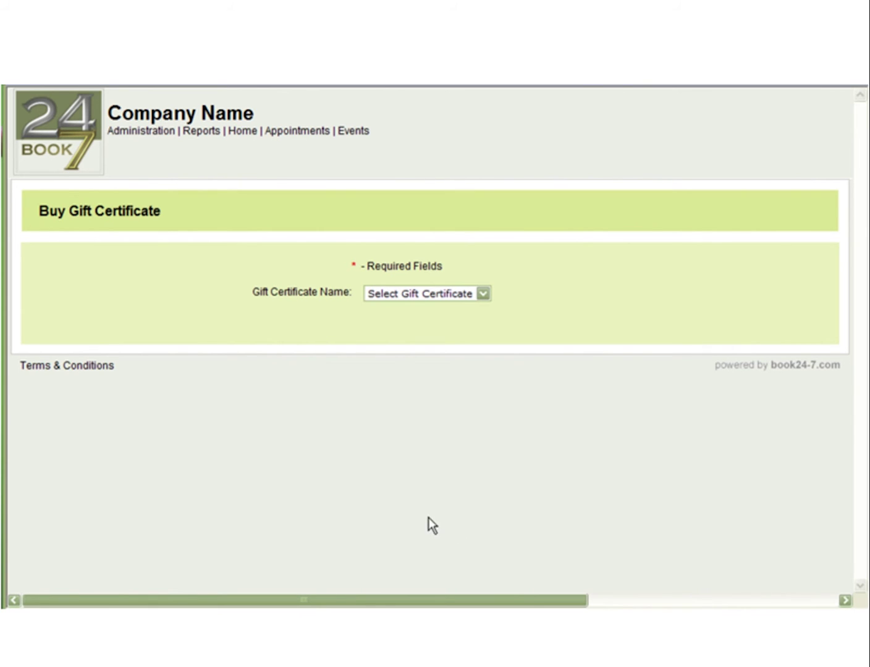
# Start a 30 minute Massage booking with Therapist - A on 24 May 2007 at 09:00 AM.
pyautogui.click(297, 131)
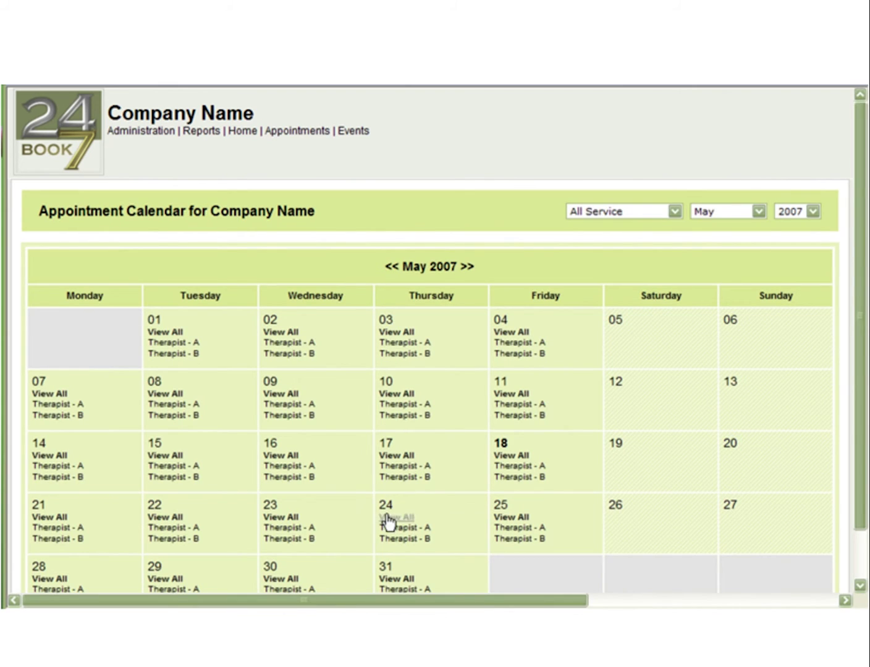
pyautogui.click(388, 527)
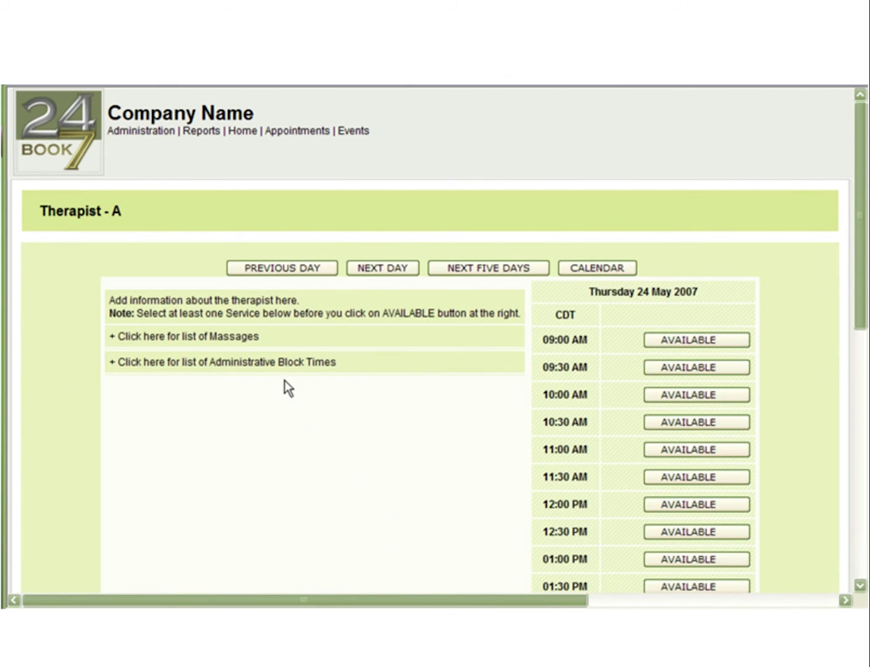
pyautogui.click(243, 339)
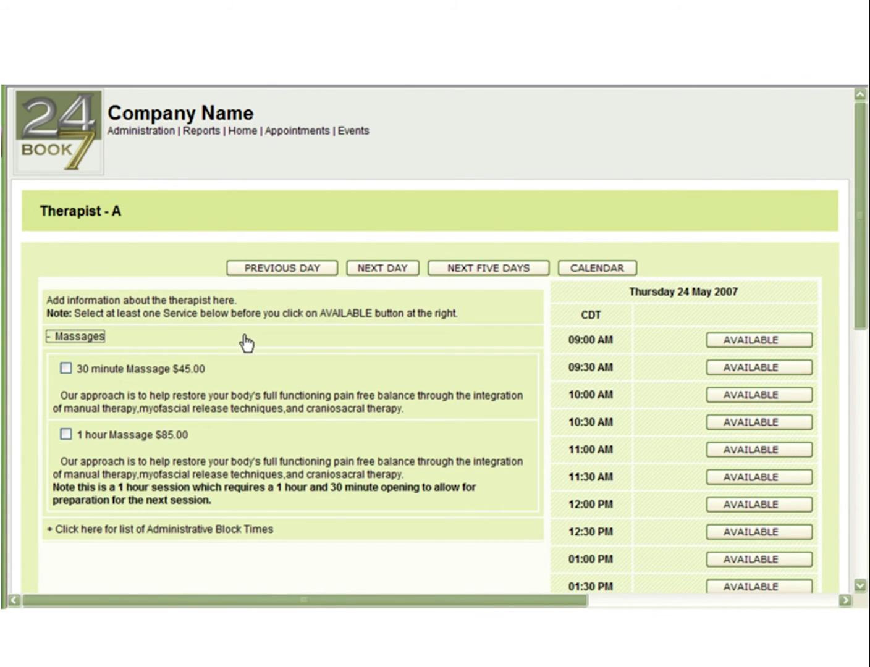
pyautogui.click(66, 368)
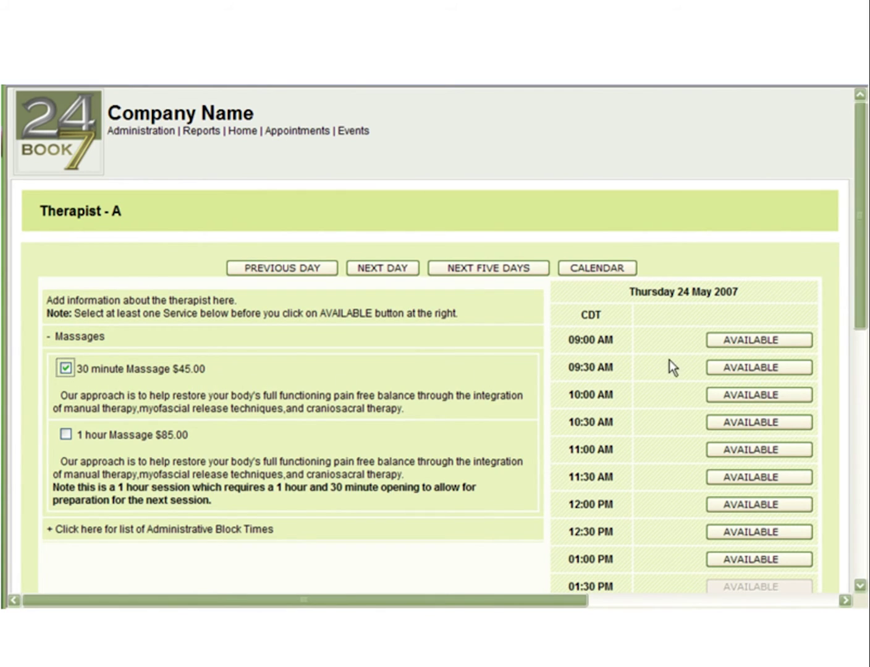
pyautogui.click(740, 342)
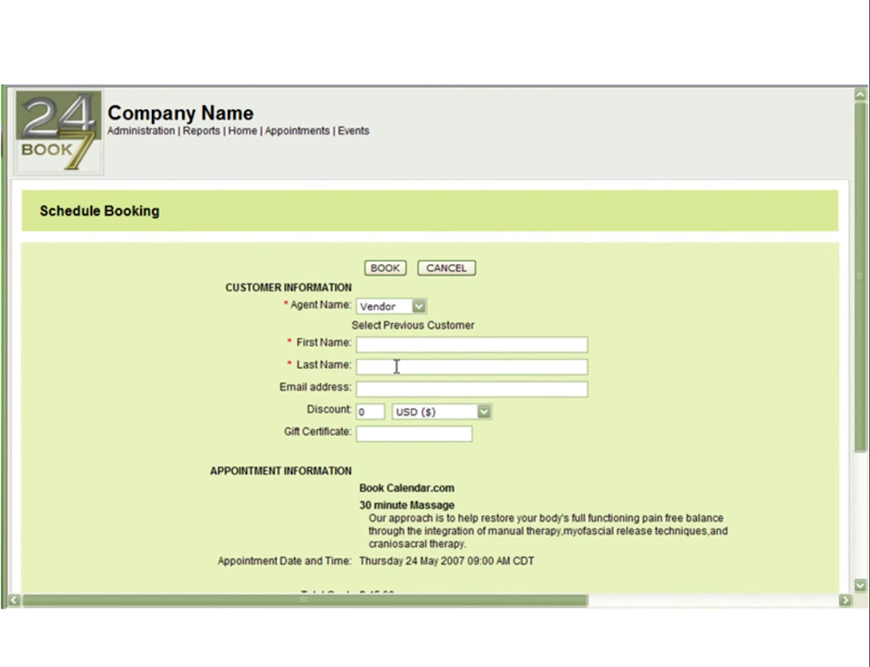
# Fill the booking with the gift receiver's details from the previous customers list.
pyautogui.click(432, 329)
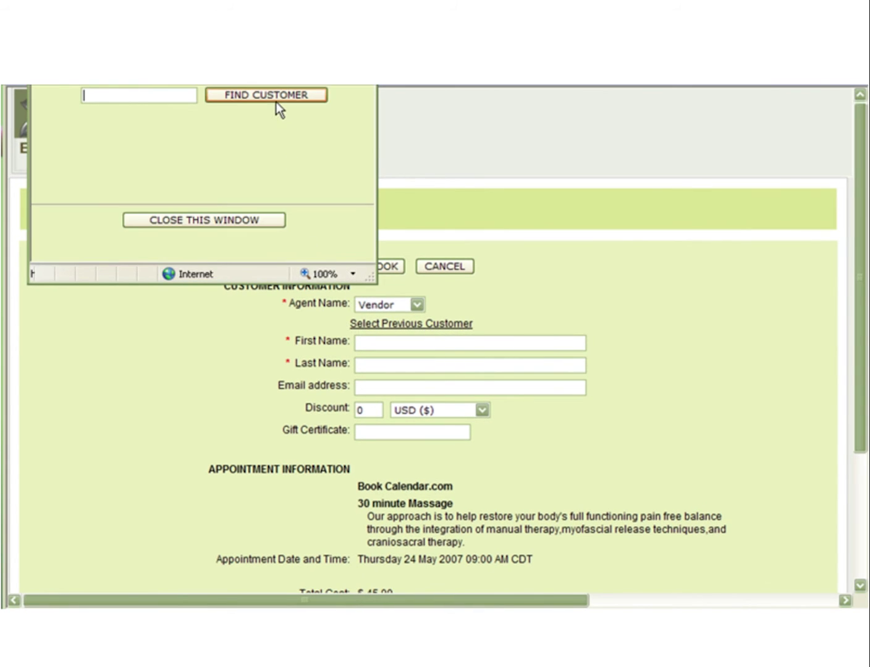
pyautogui.click(141, 142)
pyautogui.click(278, 183)
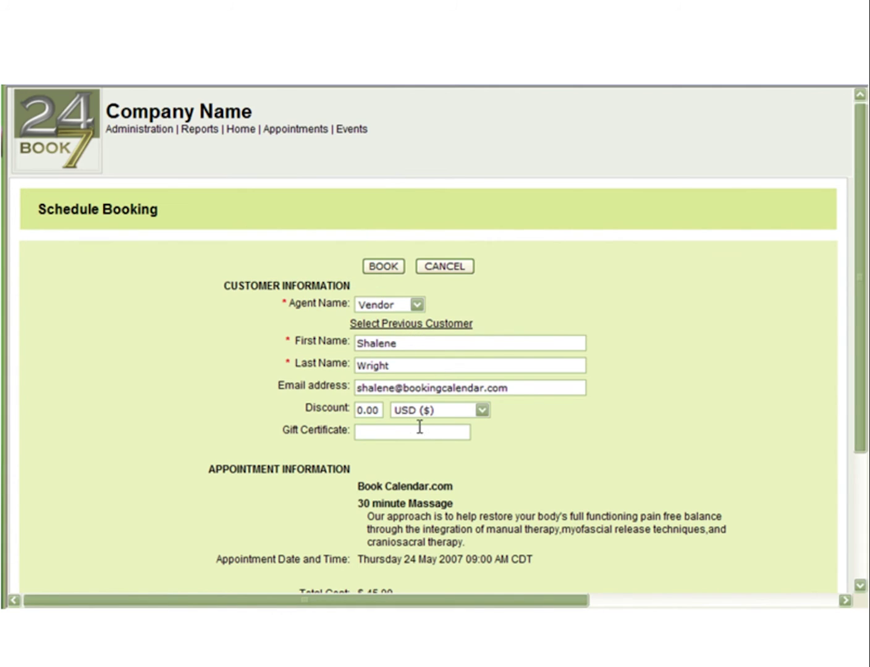
# Paste the gift certificate code, confirm the booking and return to the calendar.
pyautogui.click(393, 431)
pyautogui.write('c2cd4d06d61b9285371')
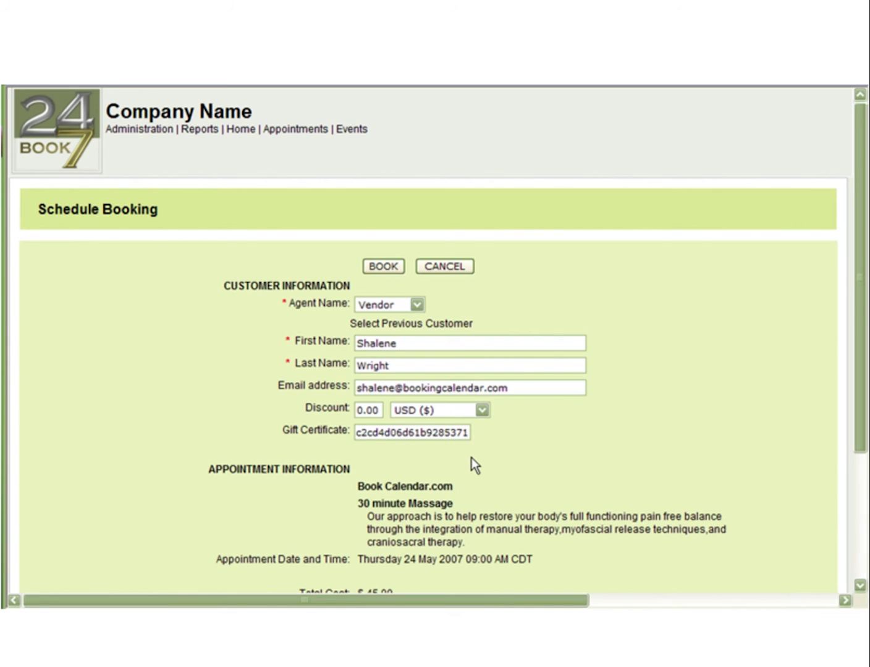
pyautogui.click(388, 272)
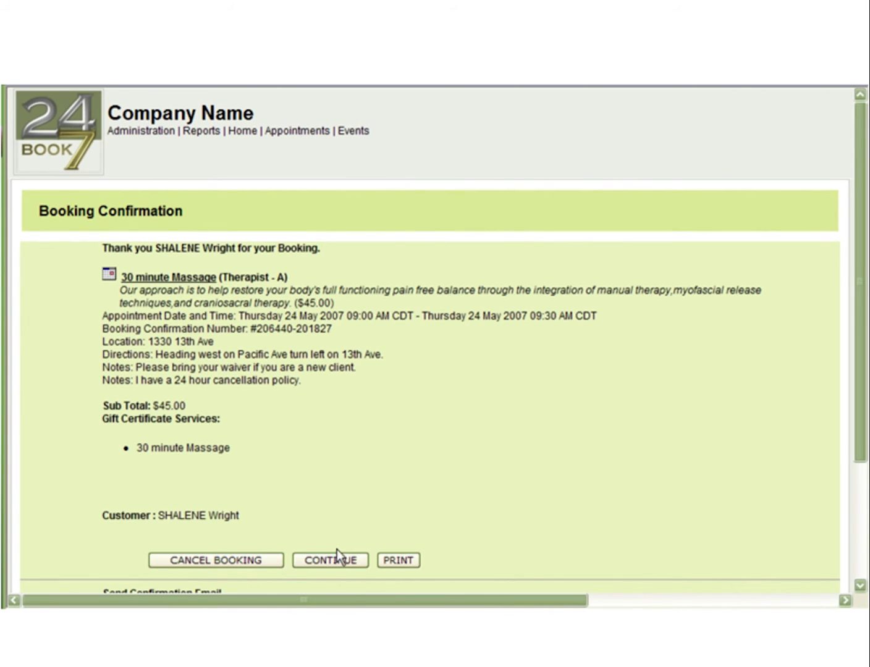
pyautogui.click(333, 560)
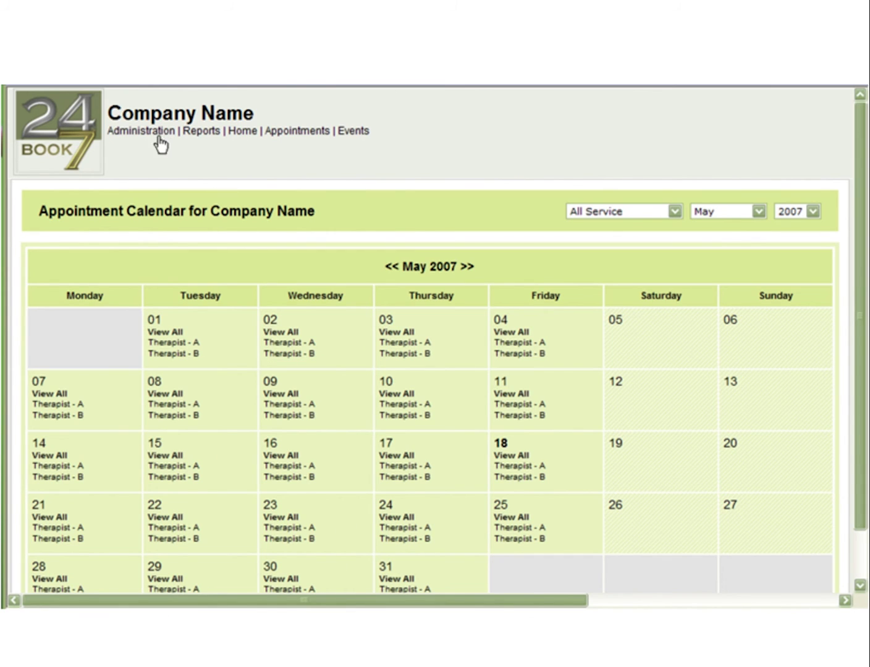
# Open Gift Certificate Admin and search to list all purchased gift certificates.
pyautogui.moveTo(156, 139)
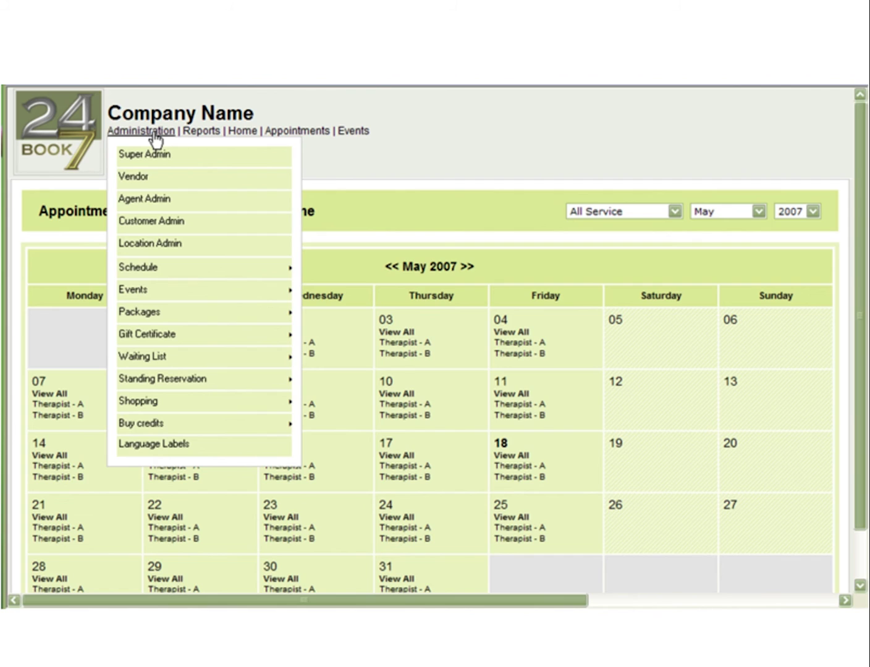
pyautogui.moveTo(180, 339)
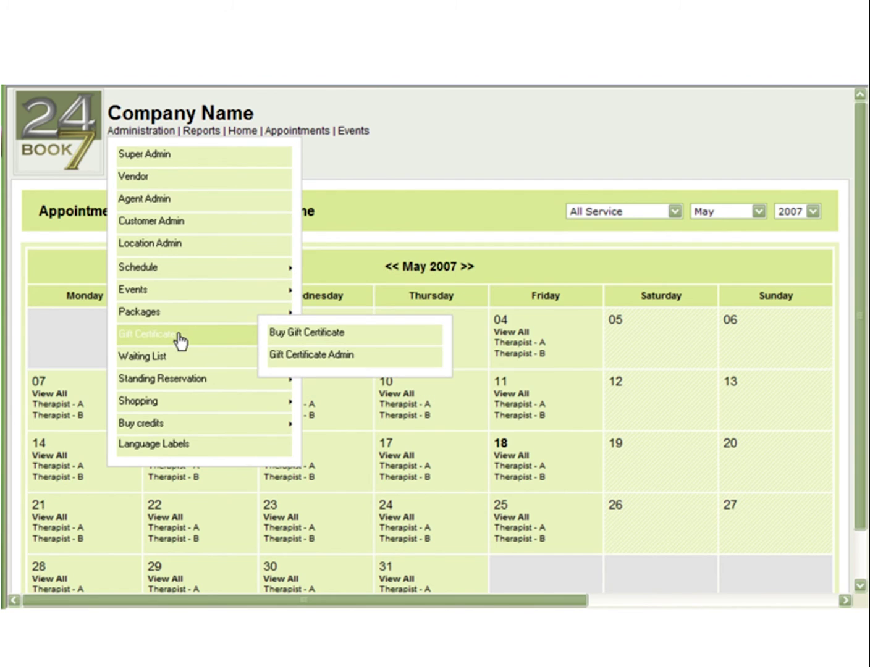
pyautogui.click(307, 356)
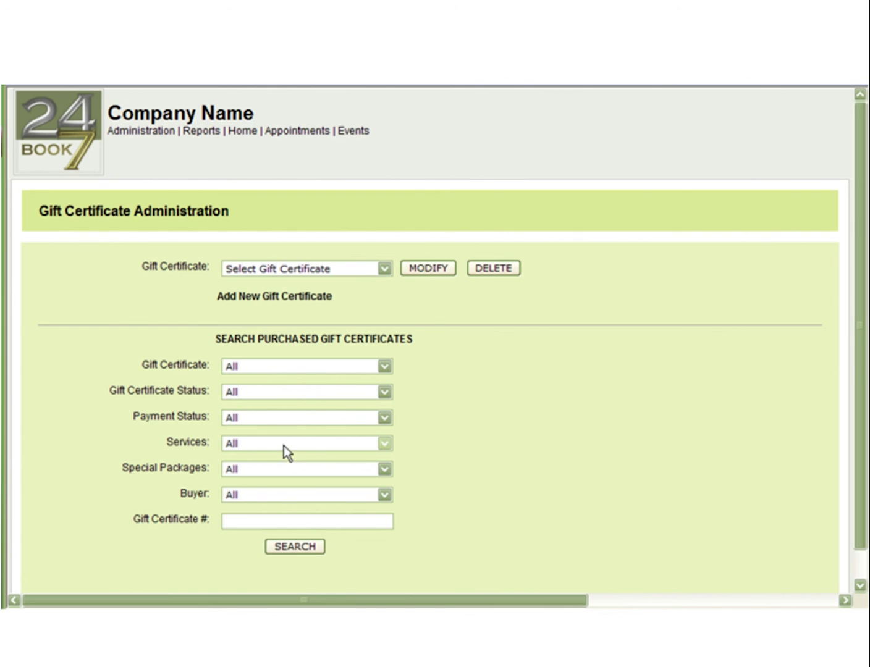
pyautogui.click(290, 543)
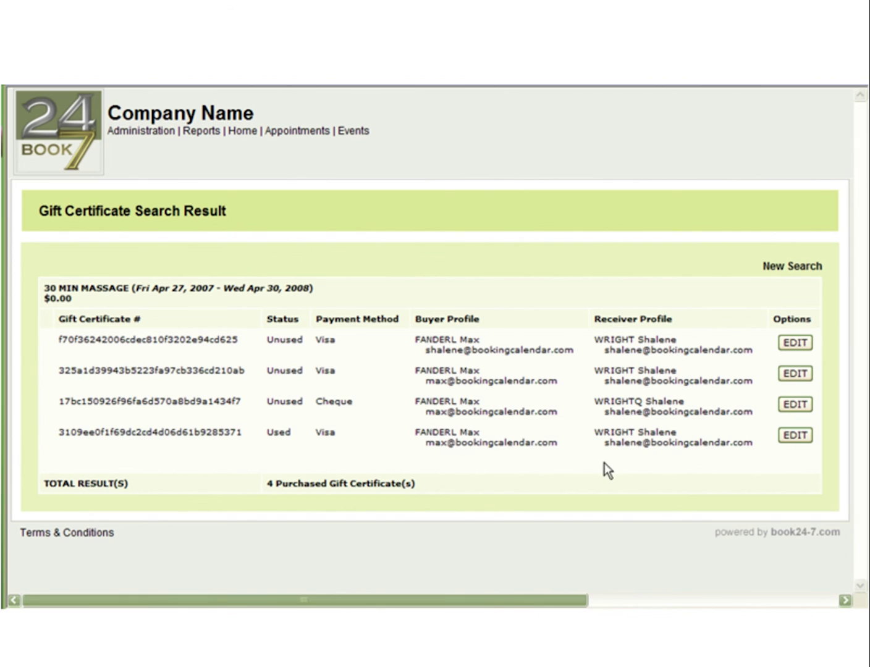
# Open the third certificate's edit page to view its Cheque payment and 'Happy Birthday!' note.
pyautogui.click(790, 405)
pyautogui.scroll(-5, 656, 423)
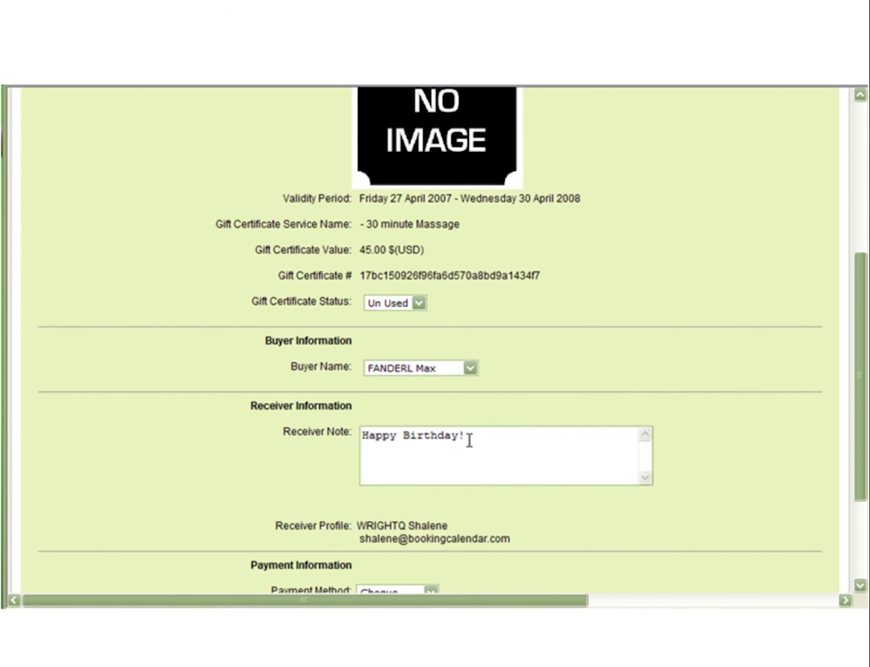
pyautogui.scroll(-3, 470, 441)
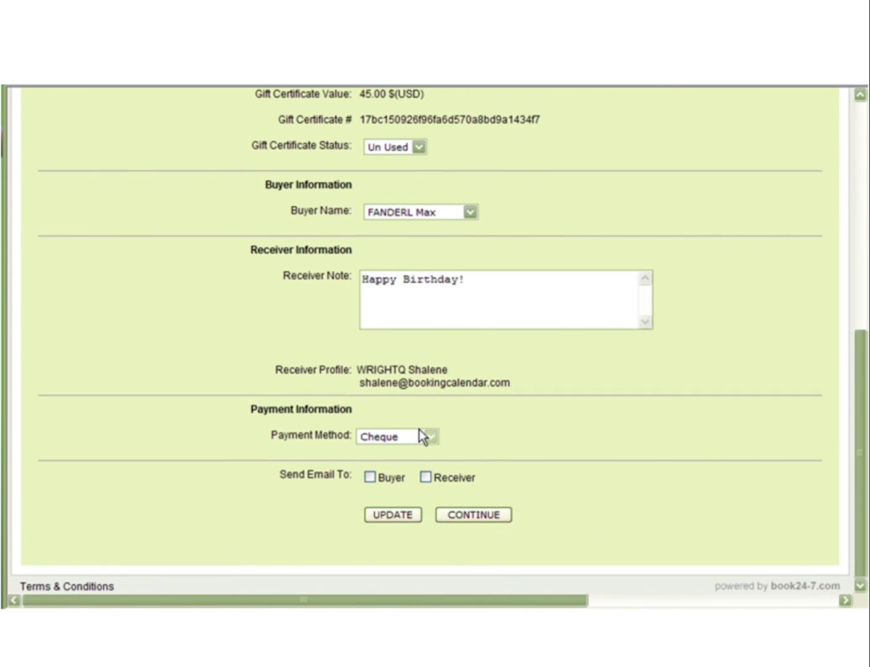